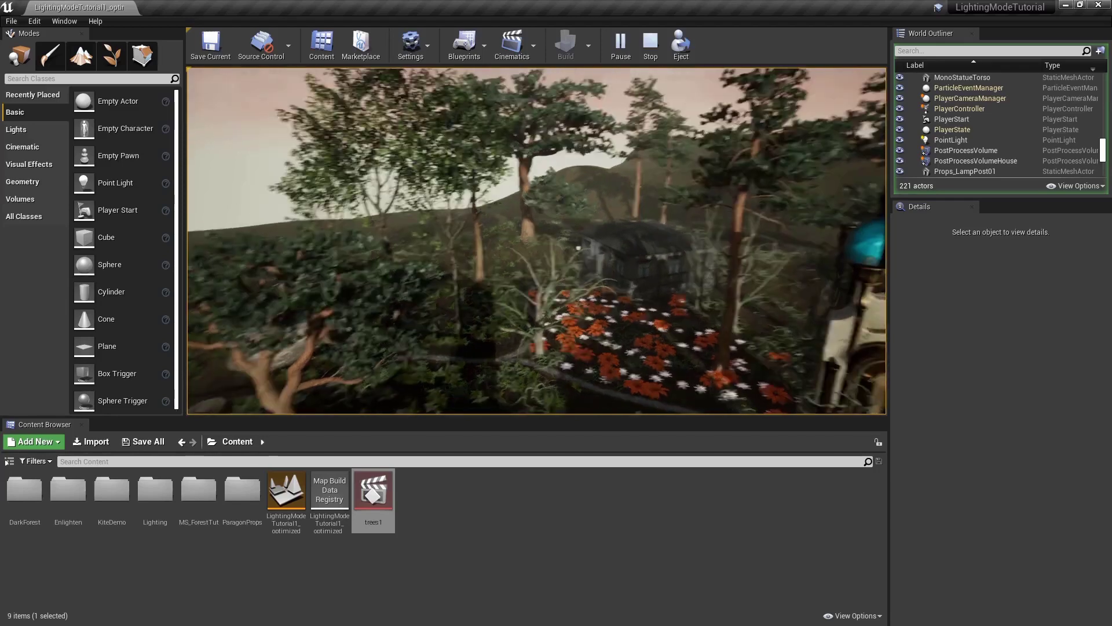
# Stop the play session and look around the level's house, path and flower field
pyautogui.press('Escape')
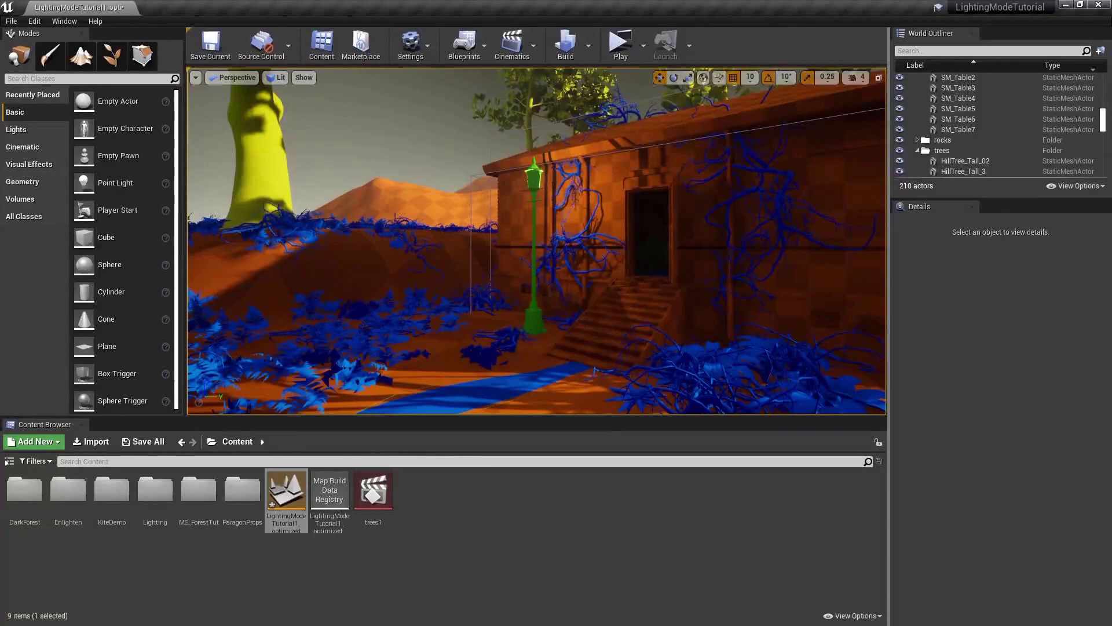
pyautogui.moveTo(537, 241)
pyautogui.mouseDown(button='right')
pyautogui.moveTo(637, 272)
pyautogui.moveTo(537, 240)
pyautogui.mouseUp(button='right')
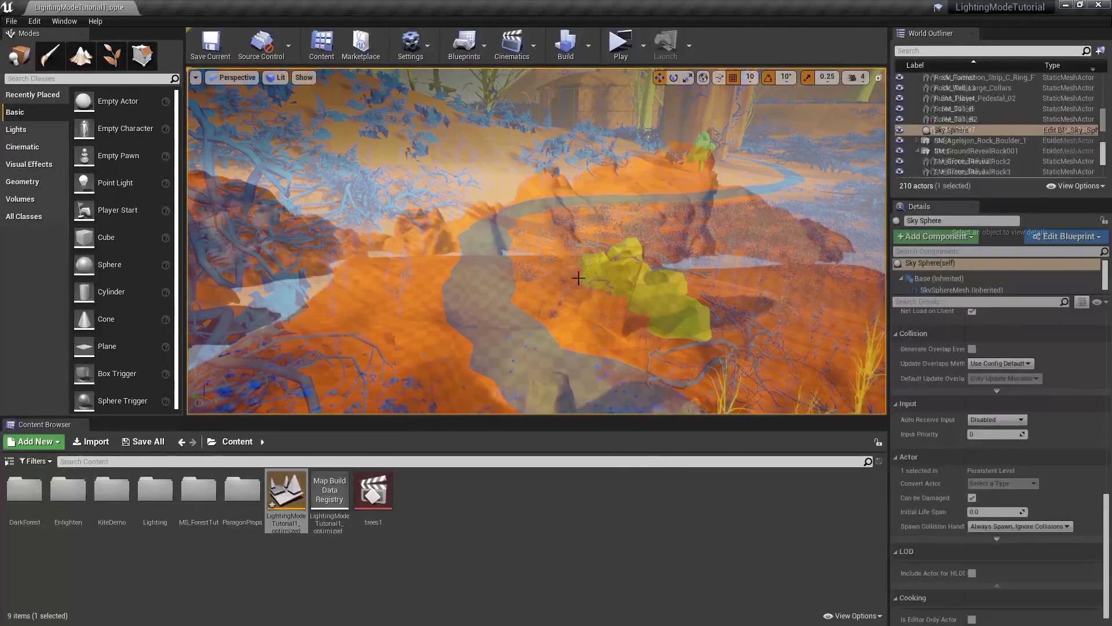
pyautogui.moveTo(537, 240)
pyautogui.mouseDown(button='right')
pyautogui.moveTo(371, 231)
pyautogui.moveTo(537, 240)
pyautogui.mouseUp(button='right')
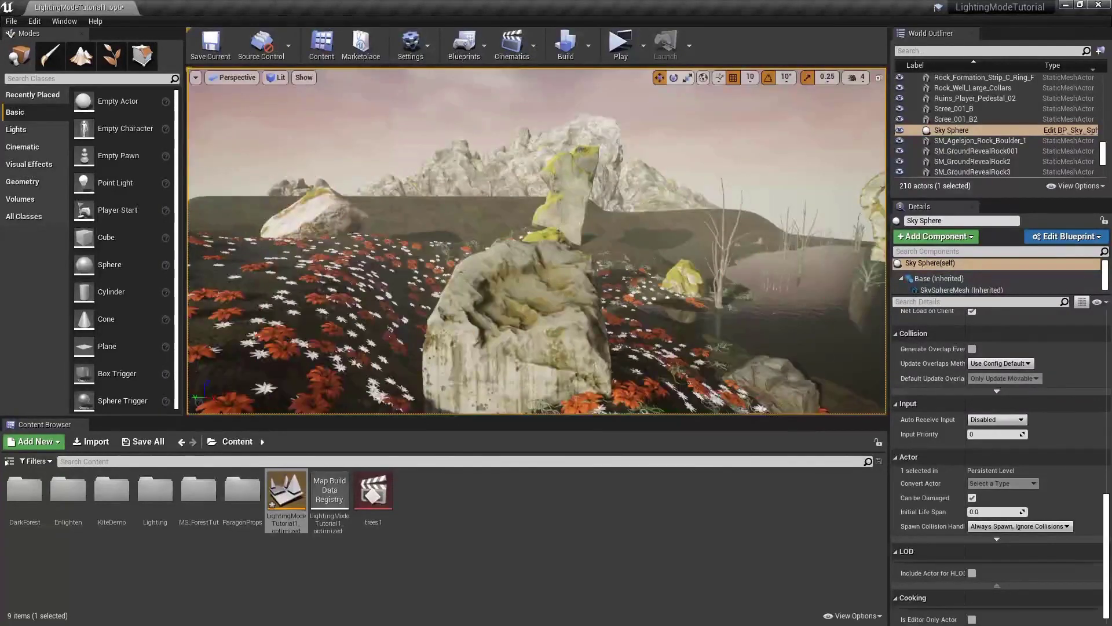
pyautogui.moveTo(537, 240)
pyautogui.mouseDown(button='right')
pyautogui.moveTo(385, 234)
pyautogui.moveTo(536, 240)
pyautogui.mouseUp(button='right')
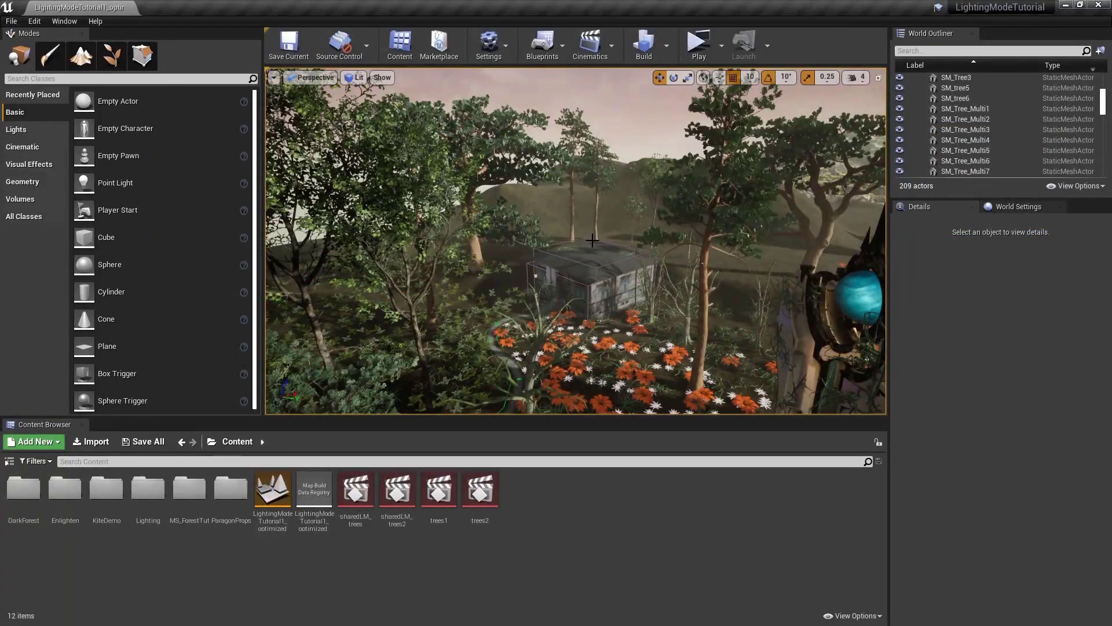
# Disable Enlighten in the World Settings, run an Enlighten Precompute and inspect the lighting on the trees and house
pyautogui.click(1018, 206)
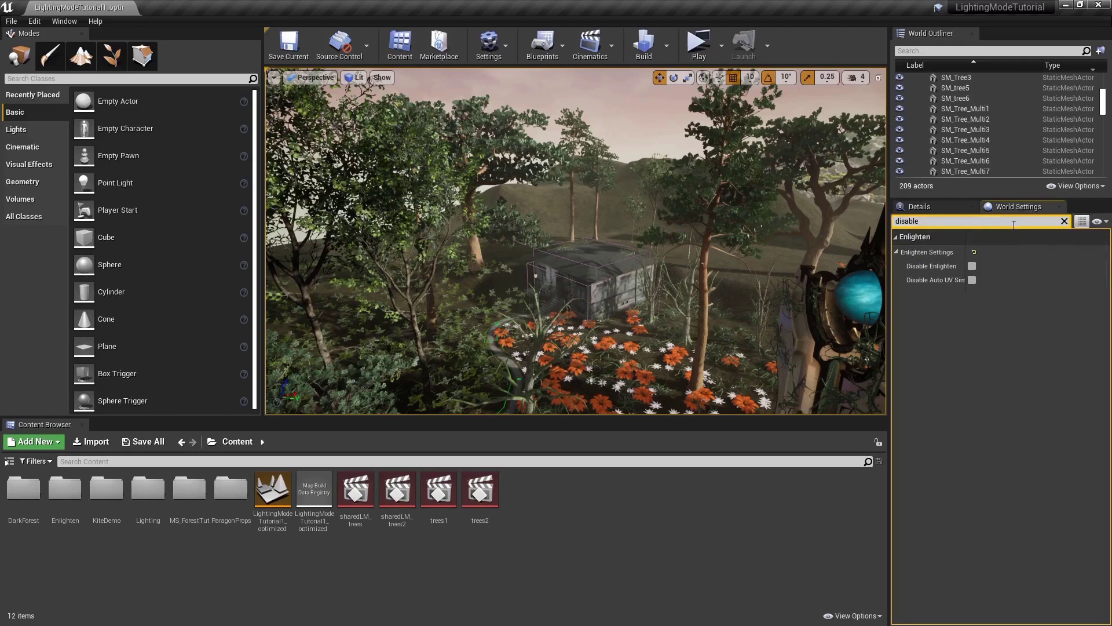
pyautogui.click(973, 266)
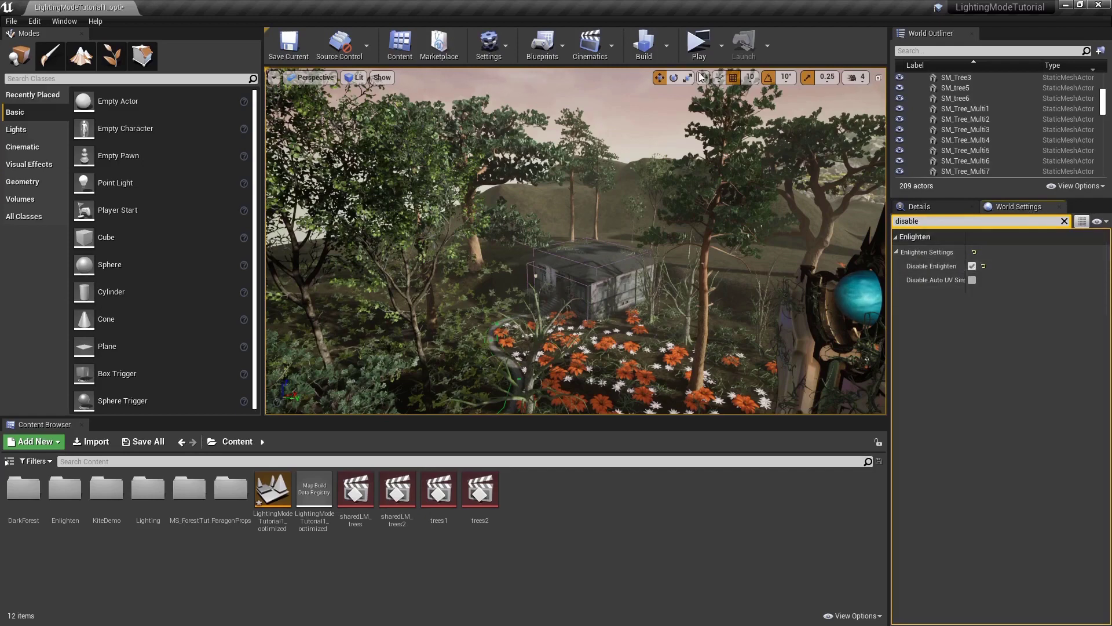
pyautogui.click(669, 44)
pyautogui.click(719, 158)
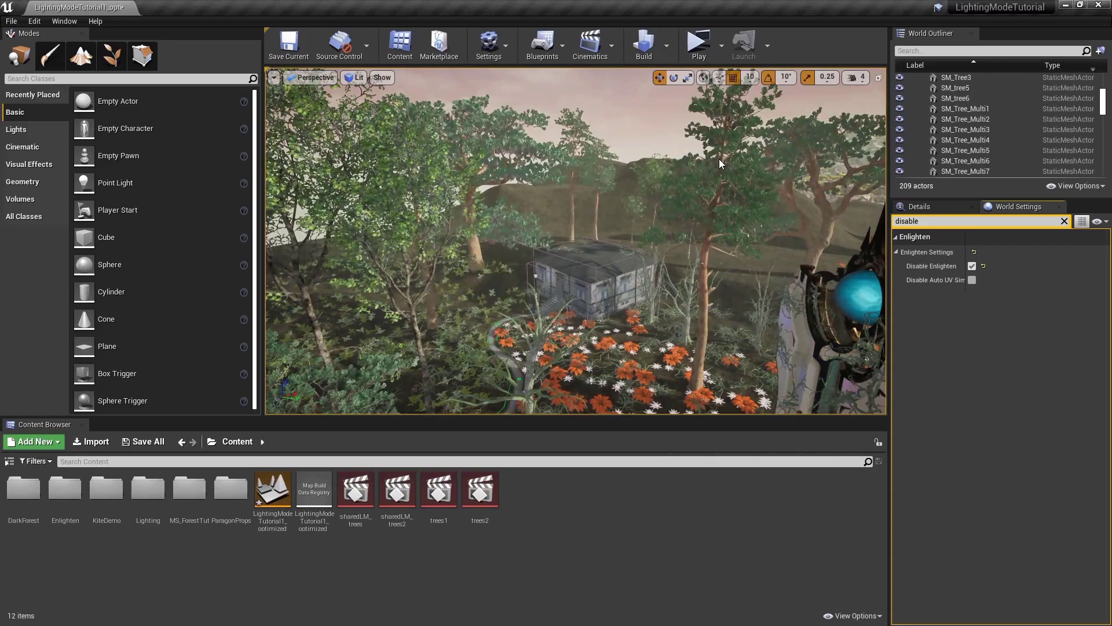
pyautogui.moveTo(719, 159); pyautogui.dragTo(718, 197, button='middle')
pyautogui.moveTo(718, 197); pyautogui.dragTo(782, 226, button='right')
pyautogui.moveTo(714, 173); pyautogui.dragTo(719, 176, button='right')
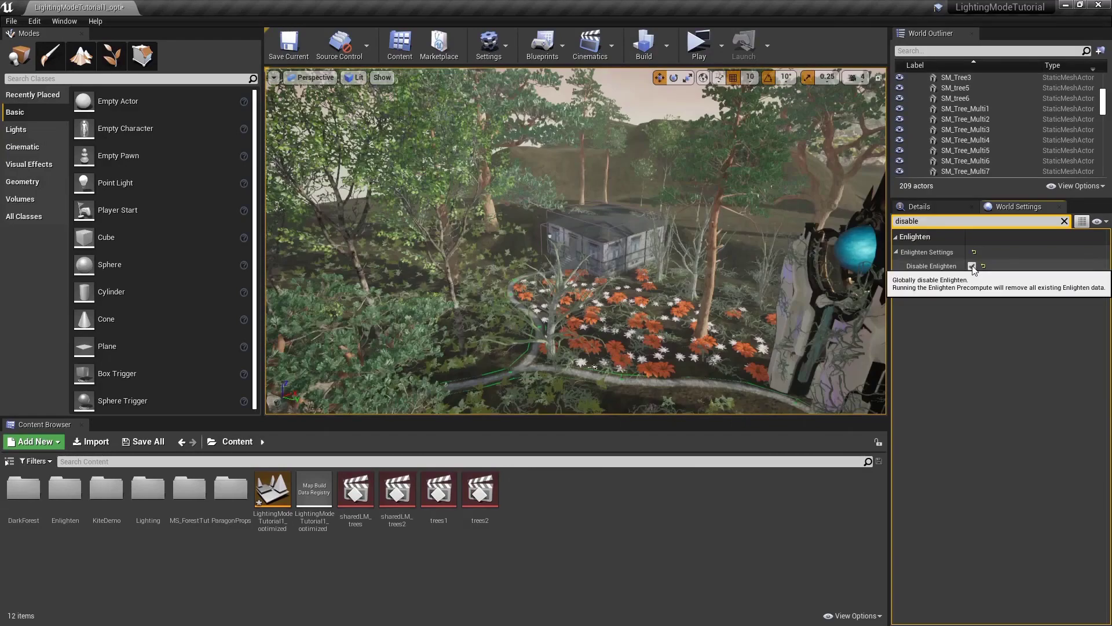
# Re-enable Enlighten in the World Settings and run the Enlighten Precompute again
pyautogui.click(972, 266)
pyautogui.click(667, 45)
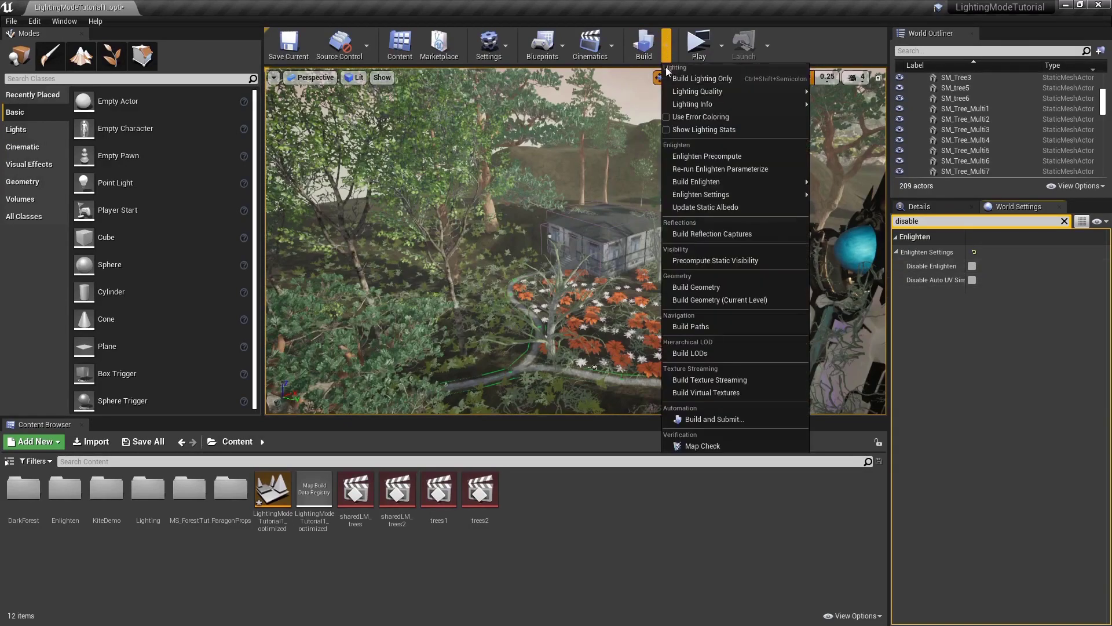
pyautogui.click(712, 155)
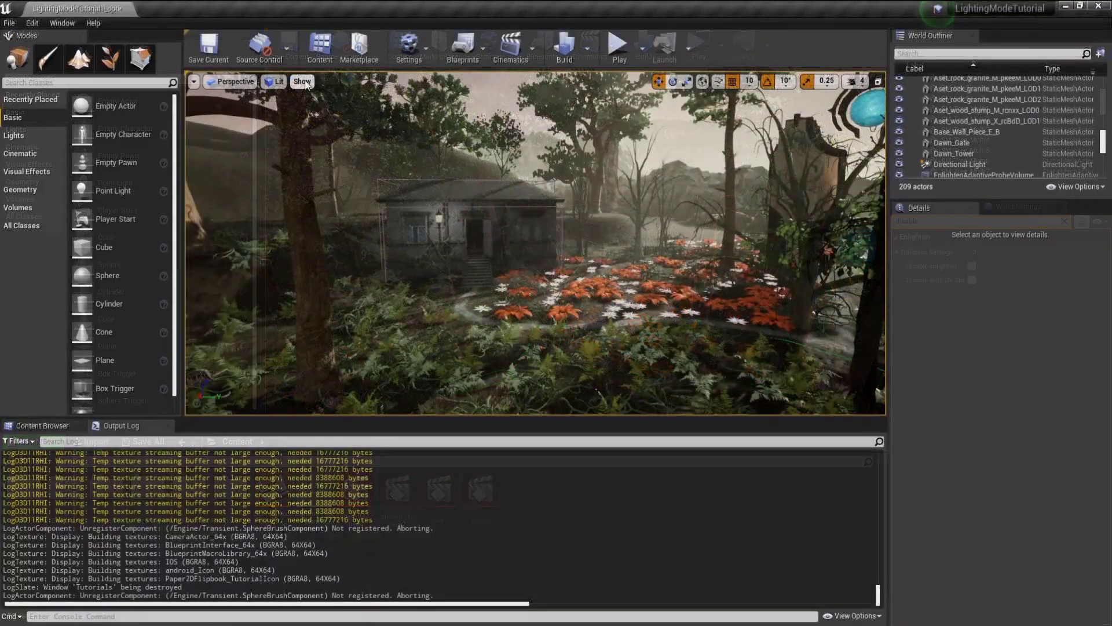
# Show the Enlighten Lighting Quality visualization in the viewport
pyautogui.click(301, 81)
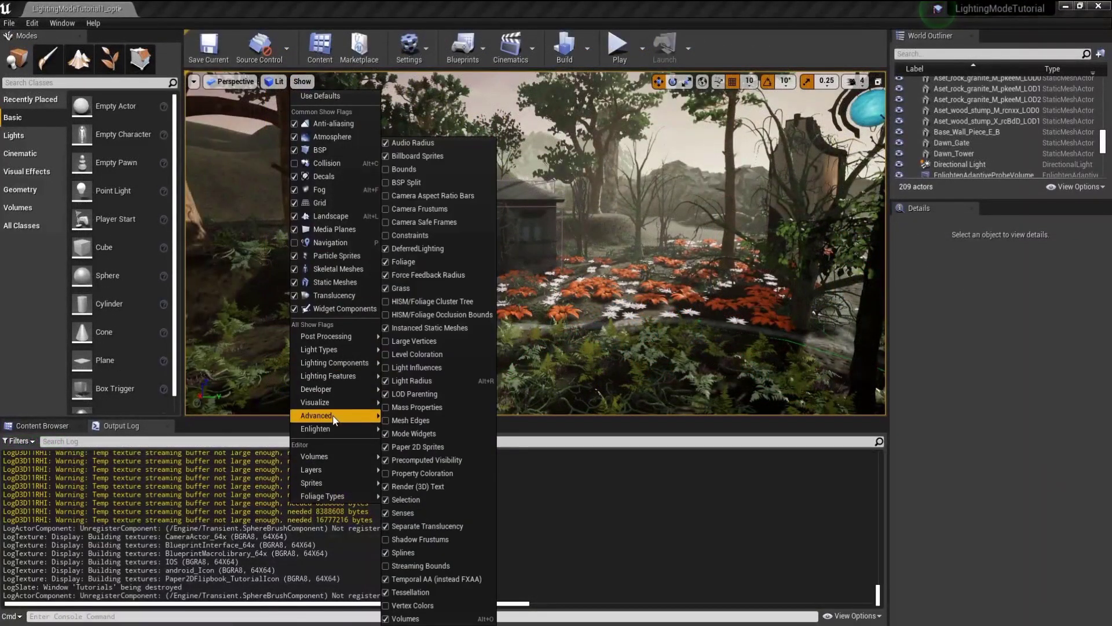
pyautogui.moveTo(374, 430)
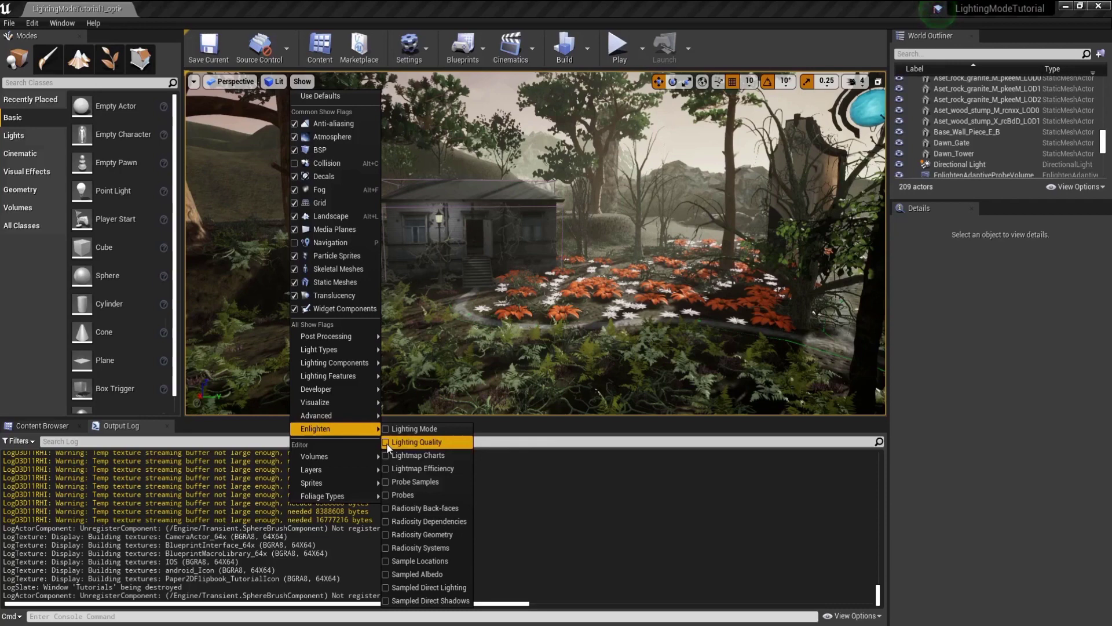
pyautogui.click(408, 442)
pyautogui.click(610, 302)
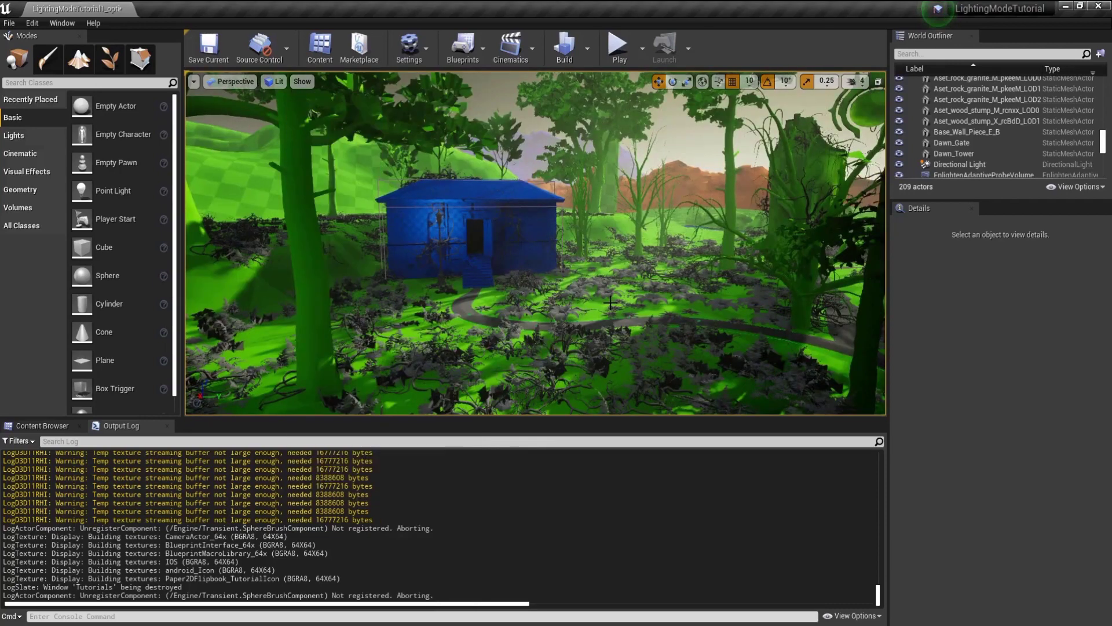
# Open the static mesh of the lamp post in front of the house and show its Charts view
pyautogui.moveTo(610, 302); pyautogui.dragTo(588, 298, button='right')
pyautogui.press('w')
pyautogui.click(480, 190)
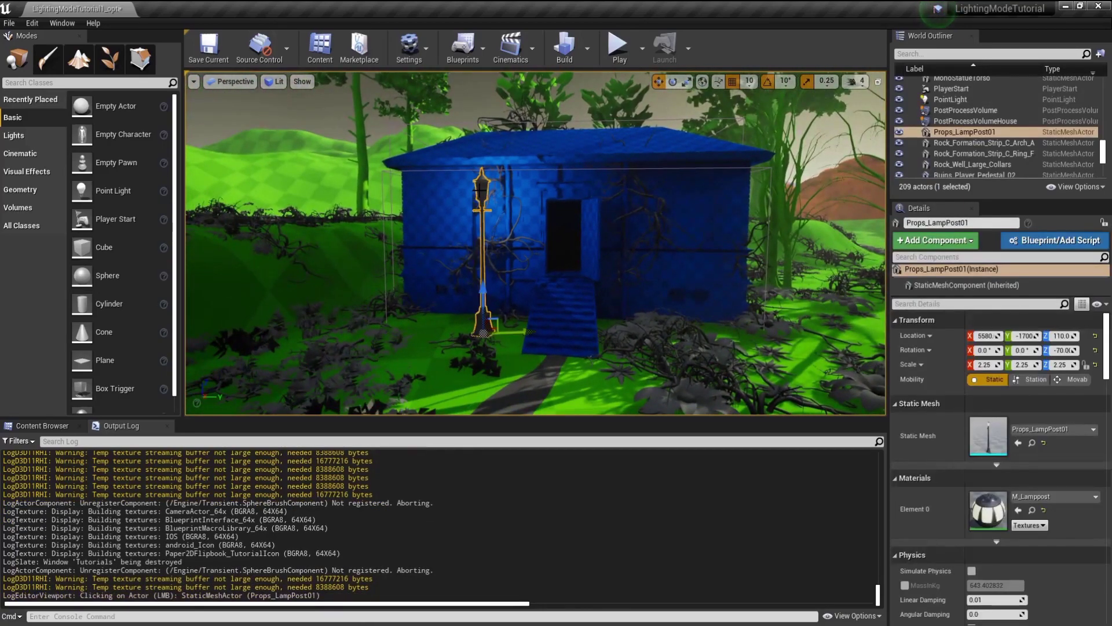
pyautogui.doubleClick(986, 436)
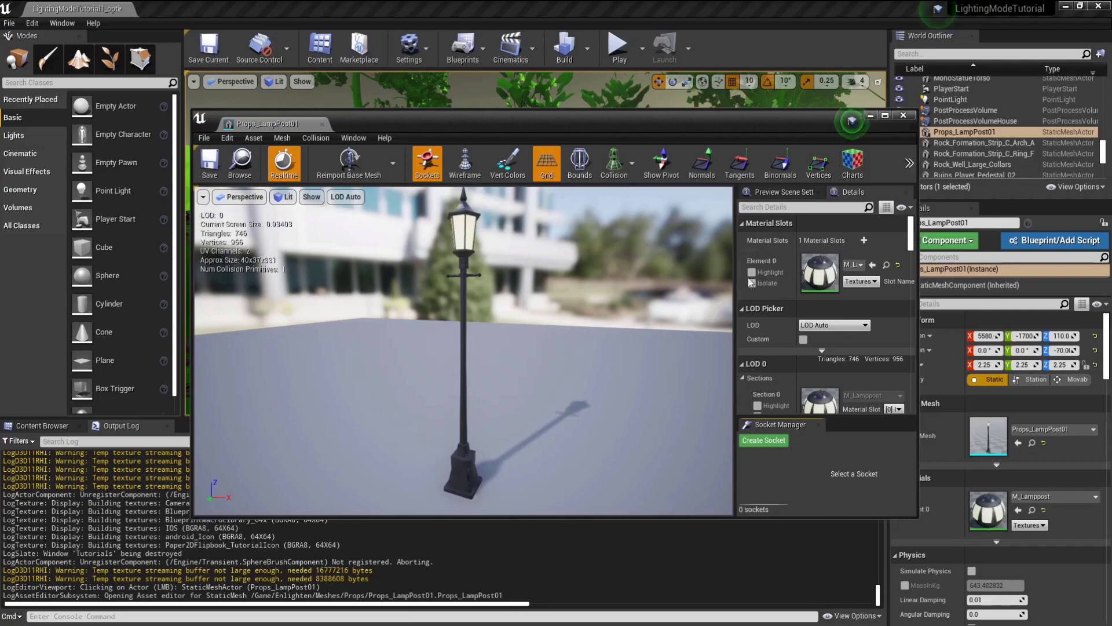
pyautogui.click(853, 164)
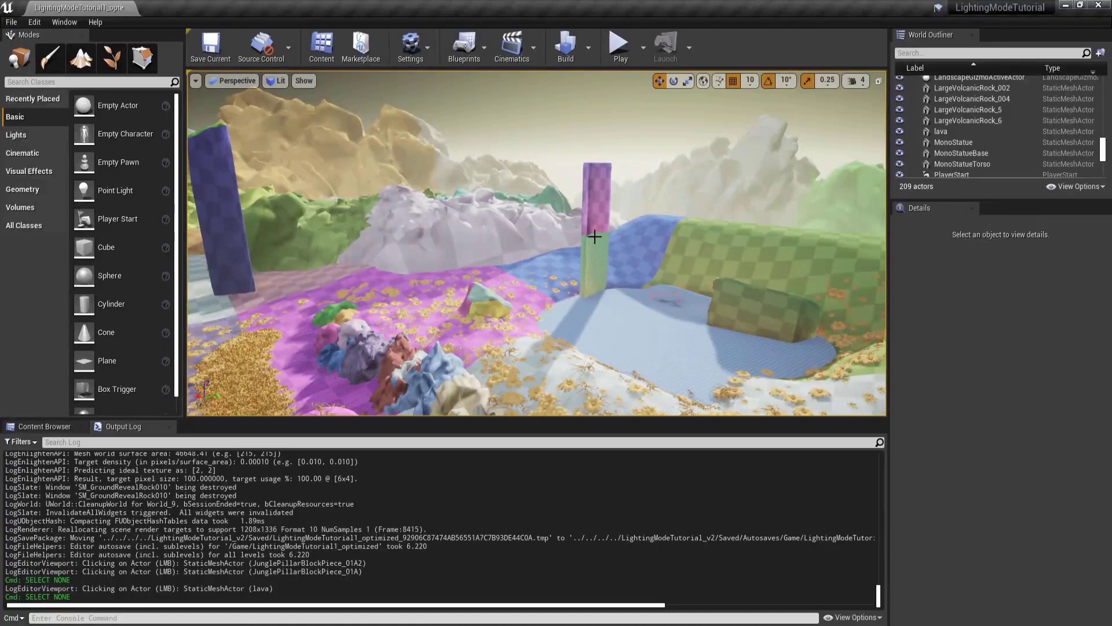
# Open the static mesh of the lower jungle pillar block beside the lake and show its Charts view
pyautogui.click(596, 253)
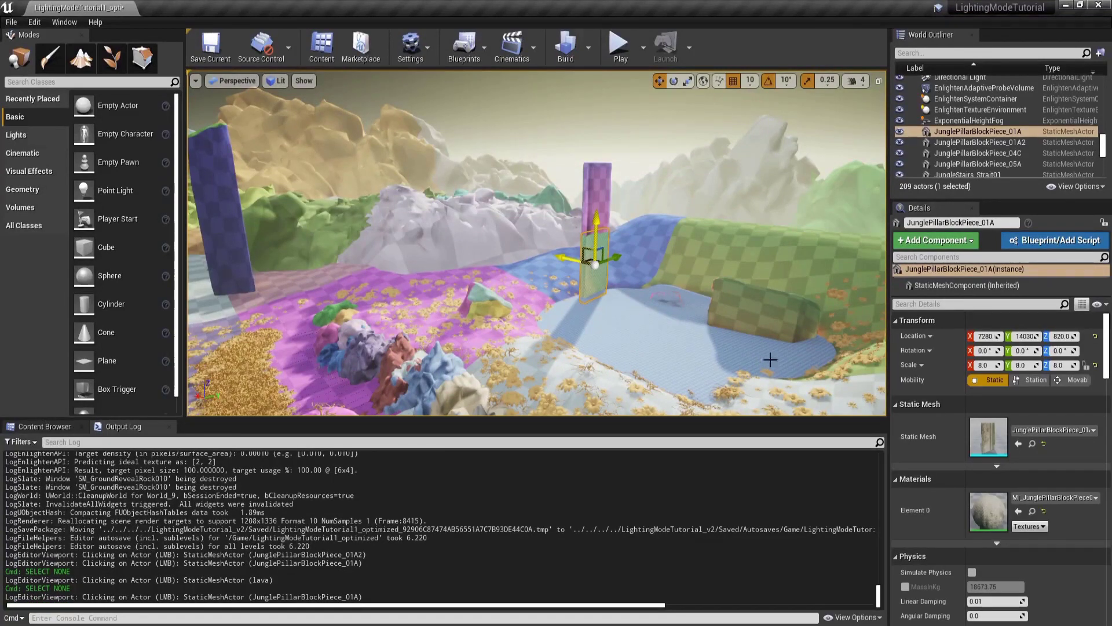
pyautogui.doubleClick(989, 443)
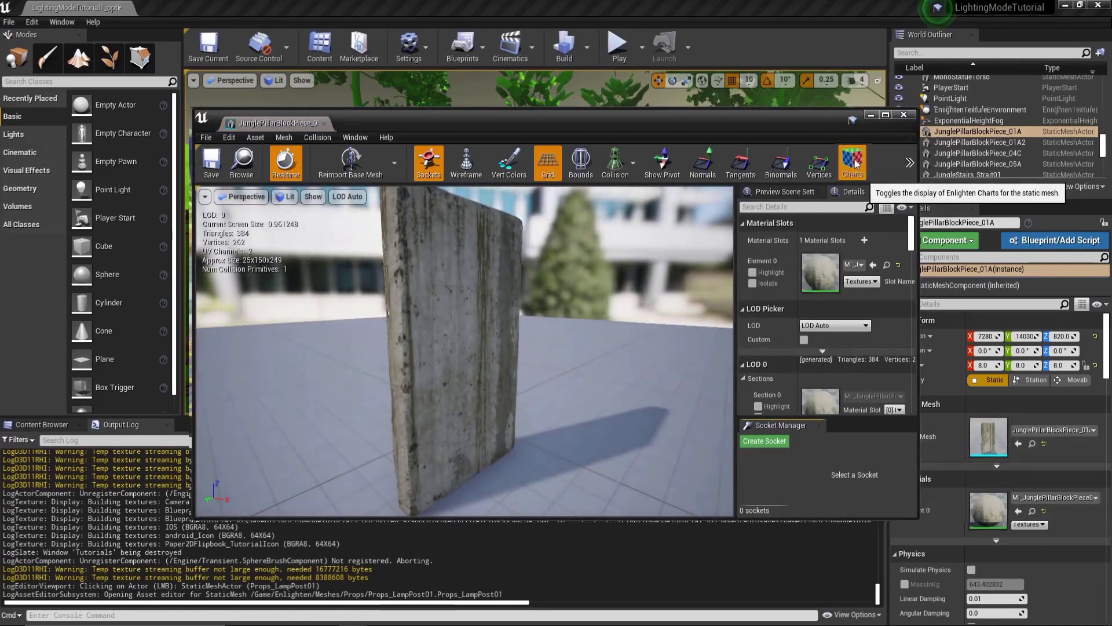
pyautogui.click(856, 164)
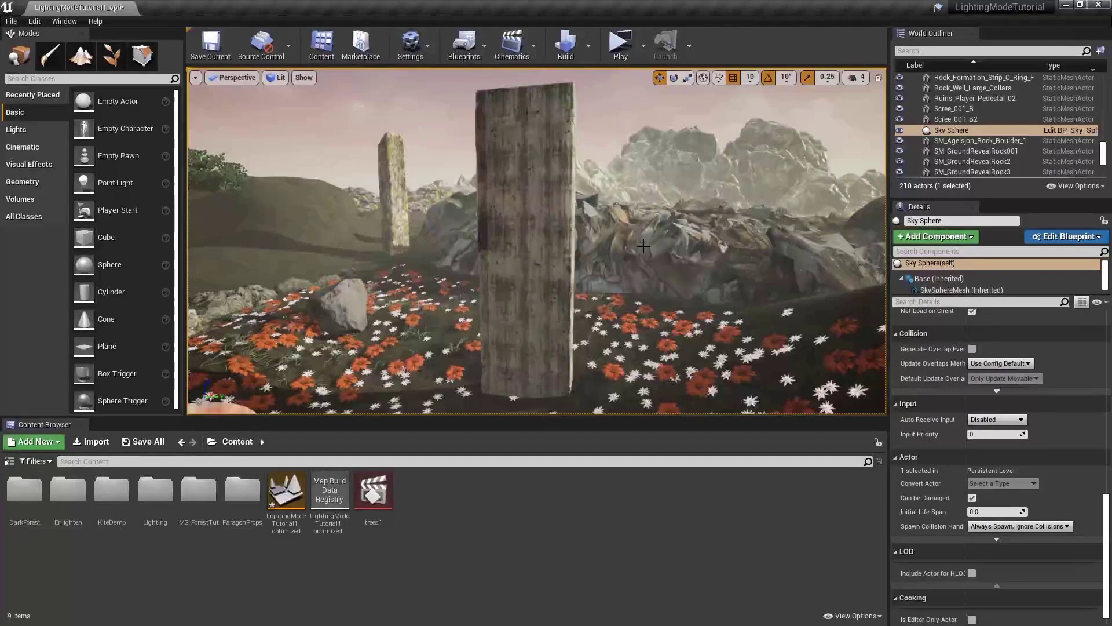
# Examine the stone pillar and surrounding terrain with the Enlighten Lighting Mode visualization, and reset the show flags to their defaults
pyautogui.moveTo(640, 245); pyautogui.dragTo(690, 246, button='right')
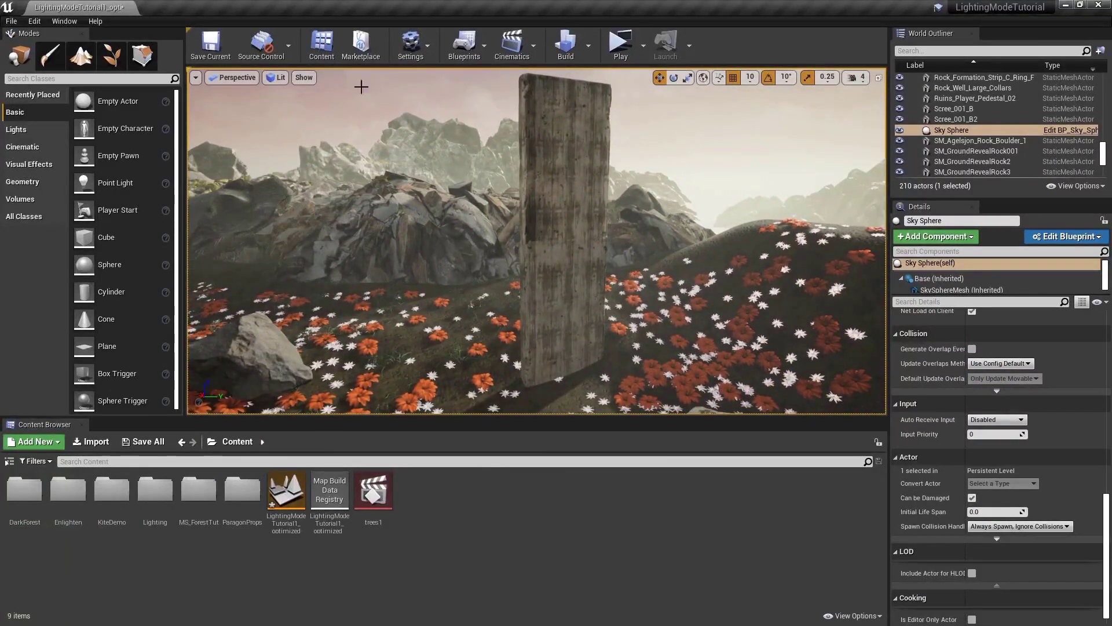
pyautogui.click(305, 78)
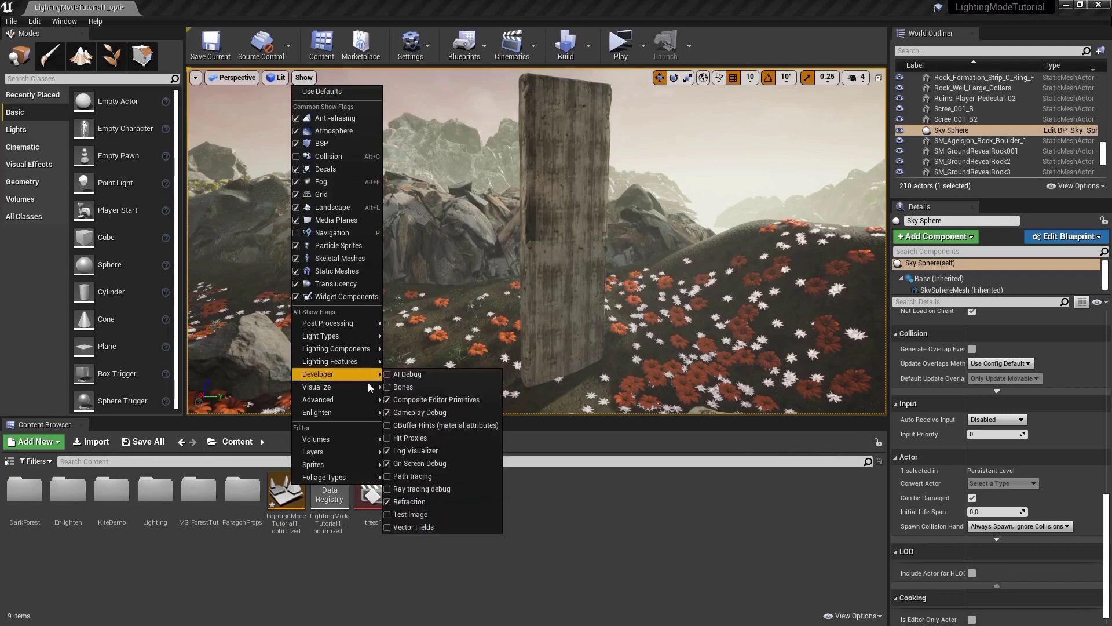
pyautogui.click(389, 412)
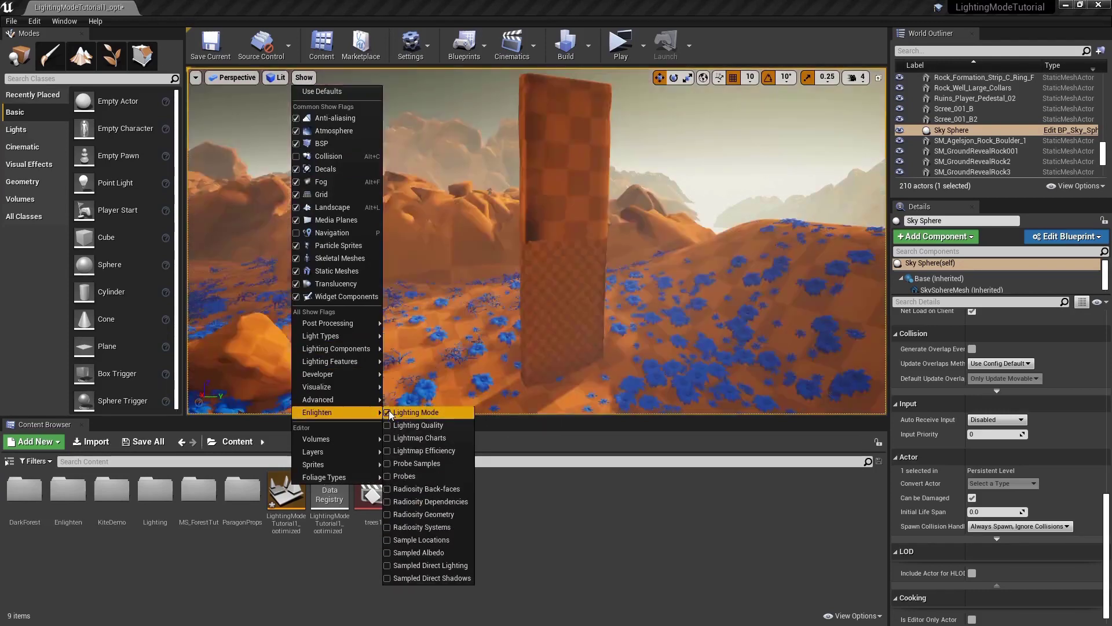
pyautogui.moveTo(705, 276); pyautogui.dragTo(461, 266, button='right')
pyautogui.moveTo(691, 281)
pyautogui.mouseDown(button='right')
pyautogui.moveTo(782, 280)
pyautogui.moveTo(685, 281)
pyautogui.mouseUp(button='right')
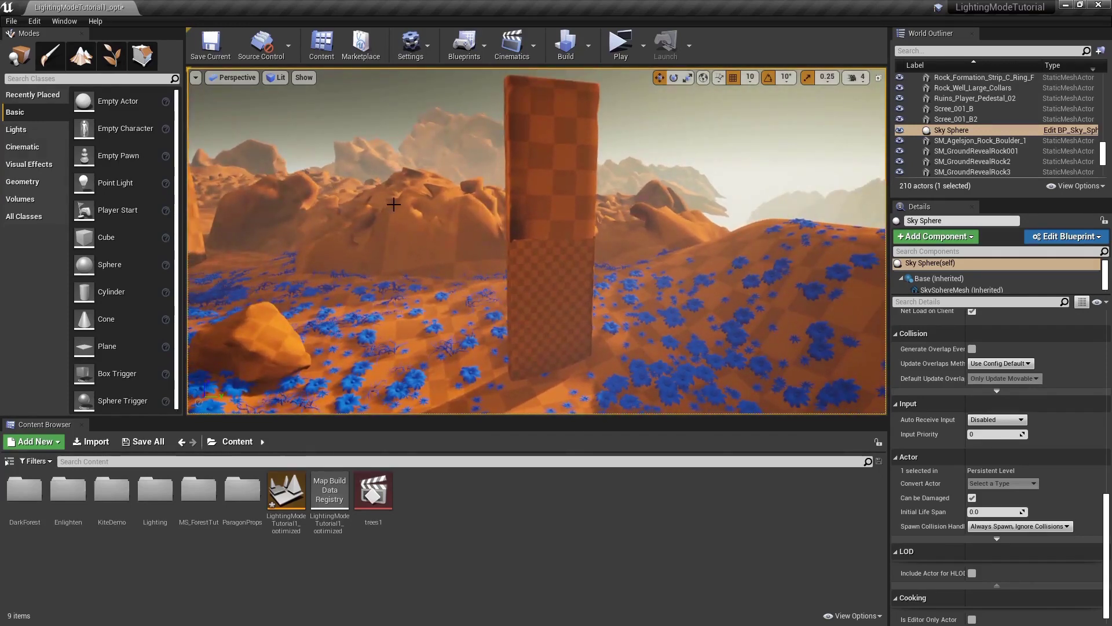
pyautogui.click(304, 78)
pyautogui.click(323, 92)
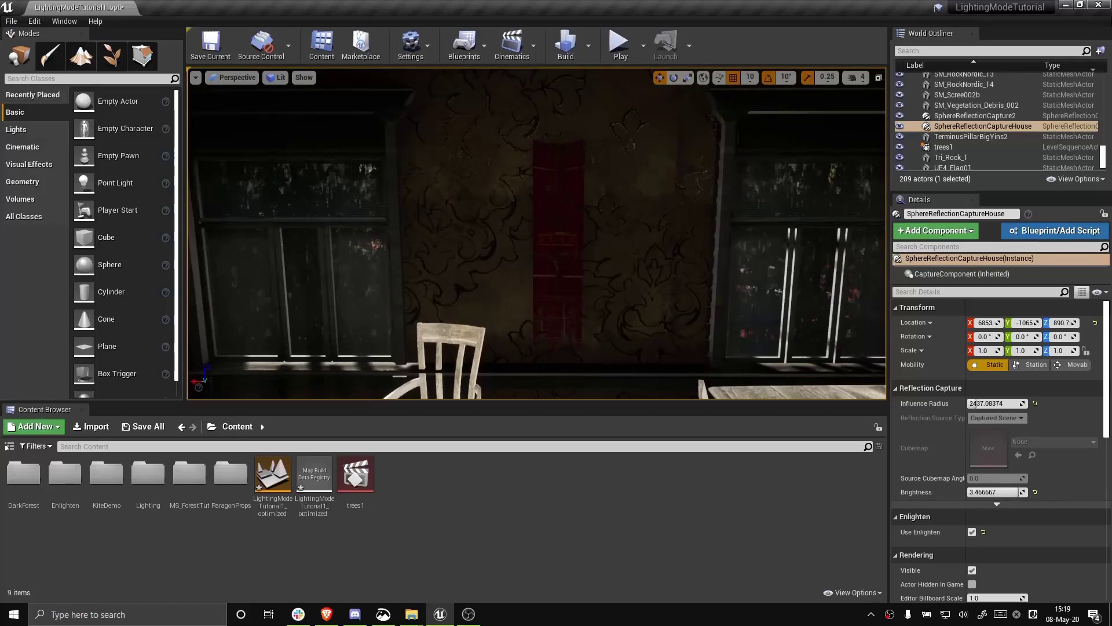
# Check the house interior with the Enlighten Lighting Mode visualization, and restore the default show flags
pyautogui.click(304, 77)
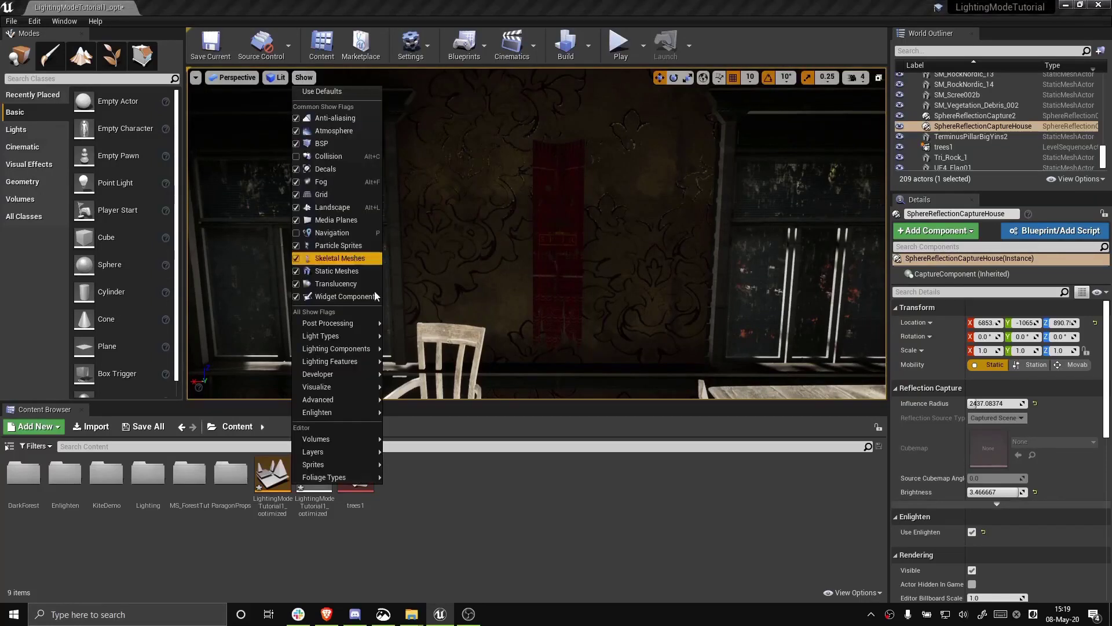
pyautogui.moveTo(365, 400)
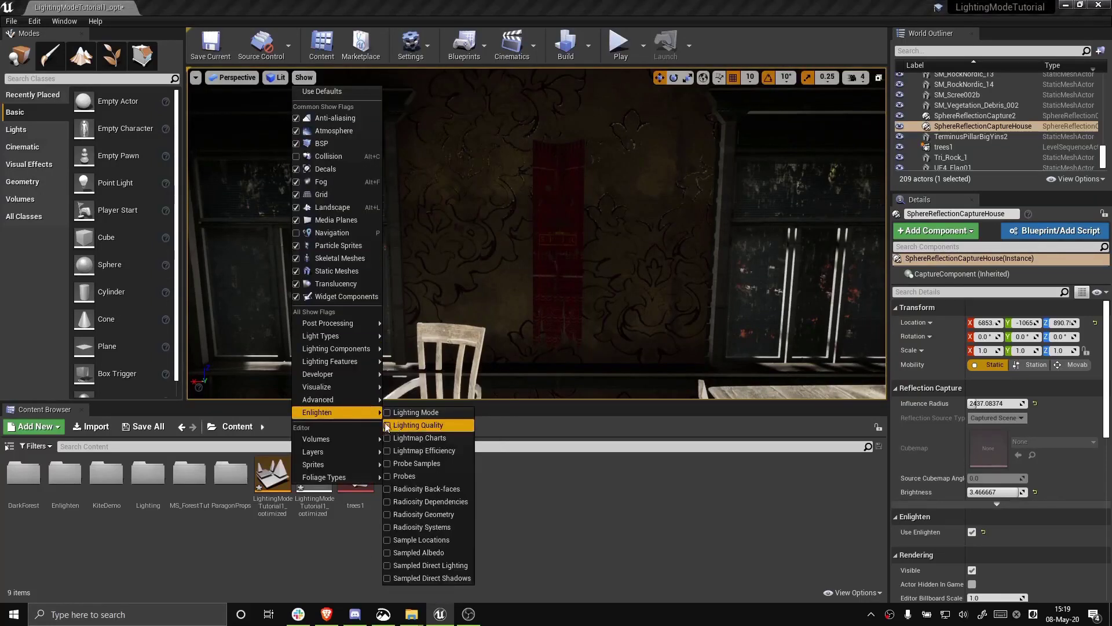
pyautogui.click(386, 412)
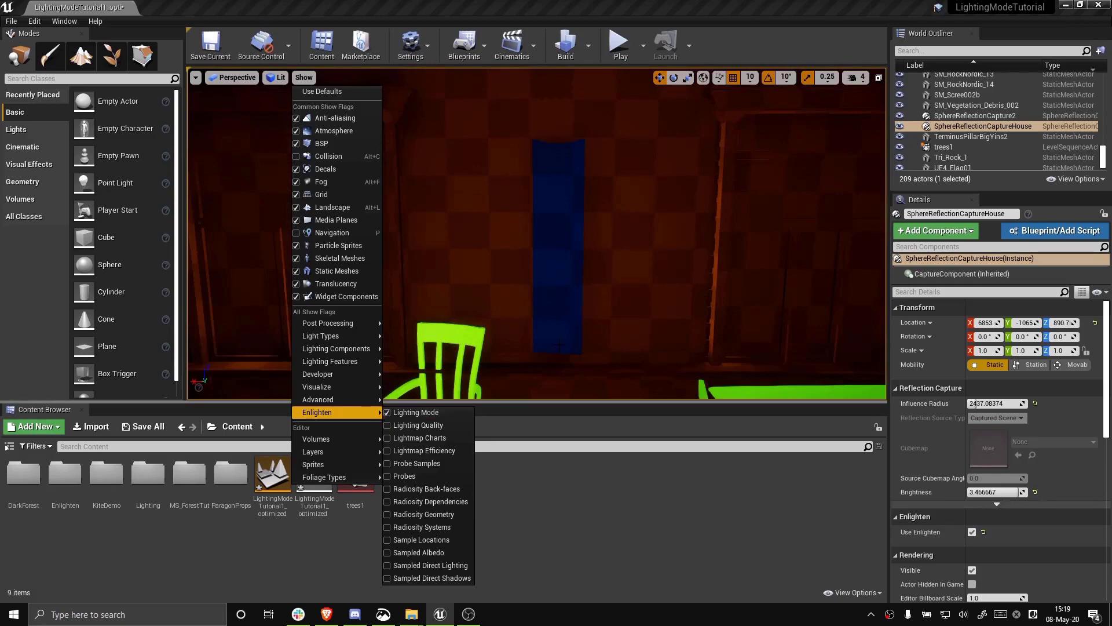
pyautogui.click(342, 96)
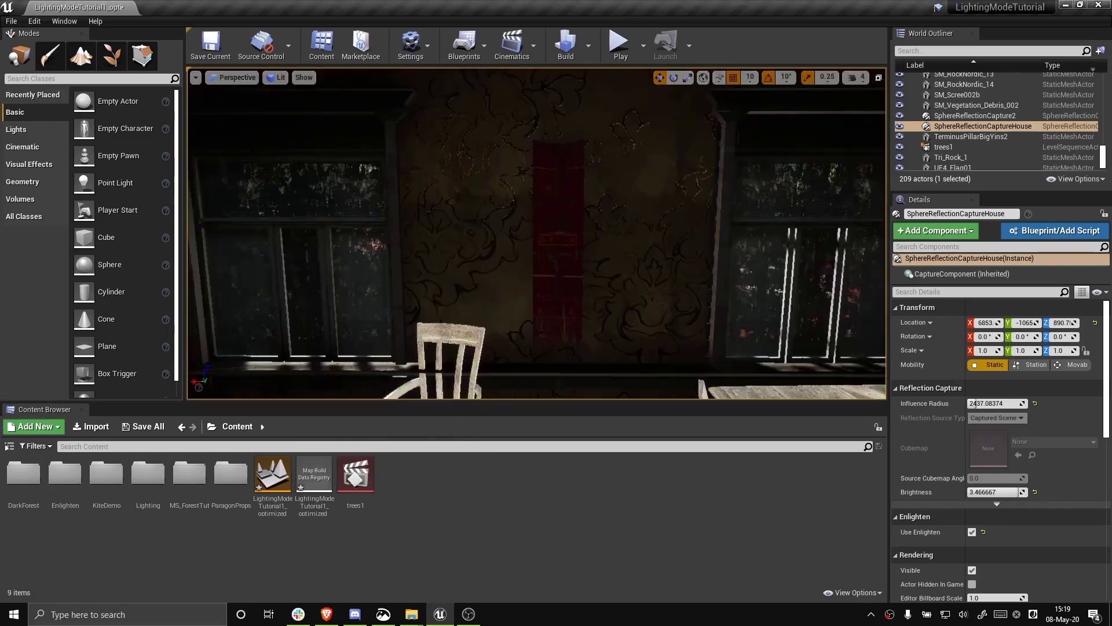